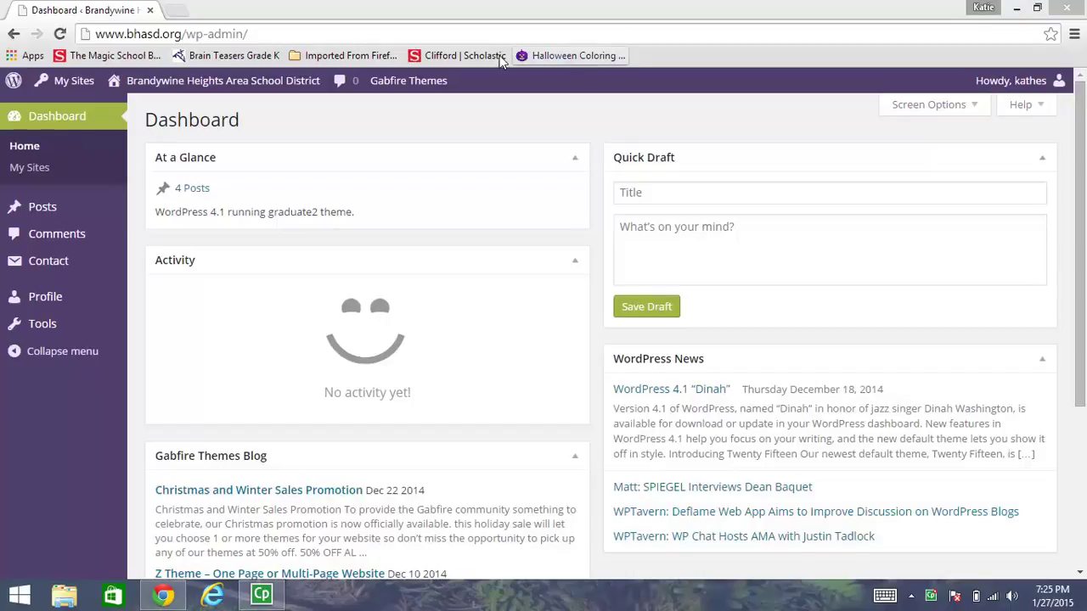
- Bring up the teacher's classroom site submenu under My Sites in the admin bar
mouse_move(170, 93)
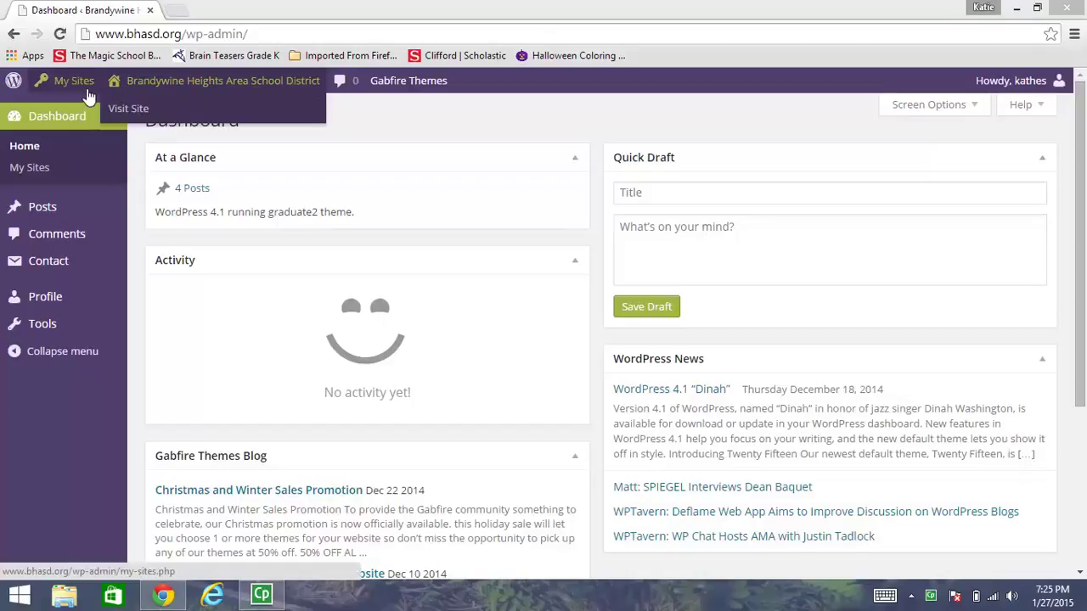
mouse_move(68, 80)
mouse_move(80, 135)
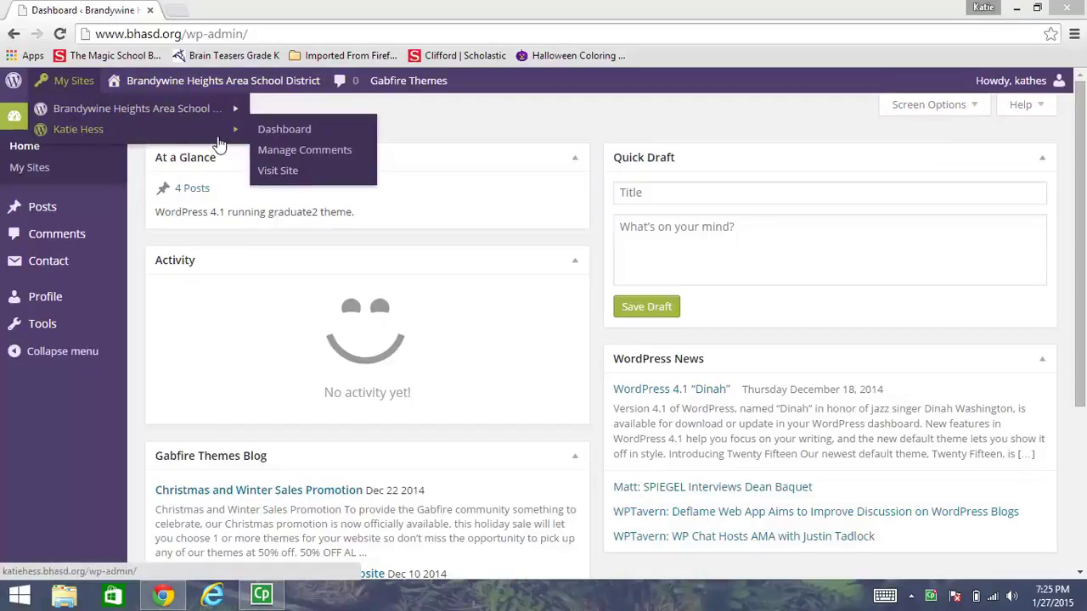
- Go to the teacher's site Dashboard and open its Media Library
left_click(270, 130)
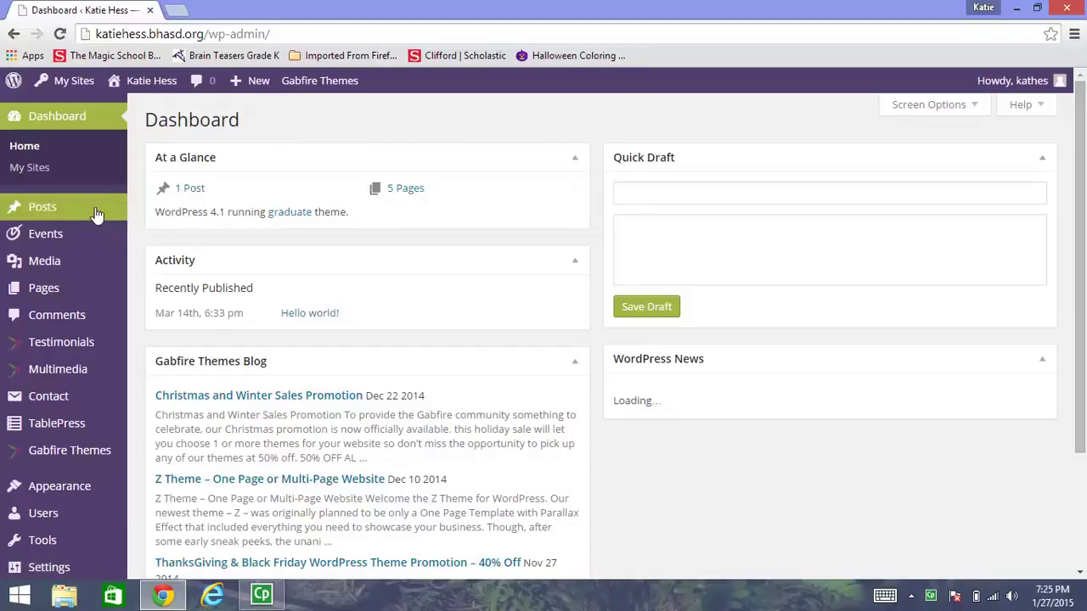
left_click(47, 273)
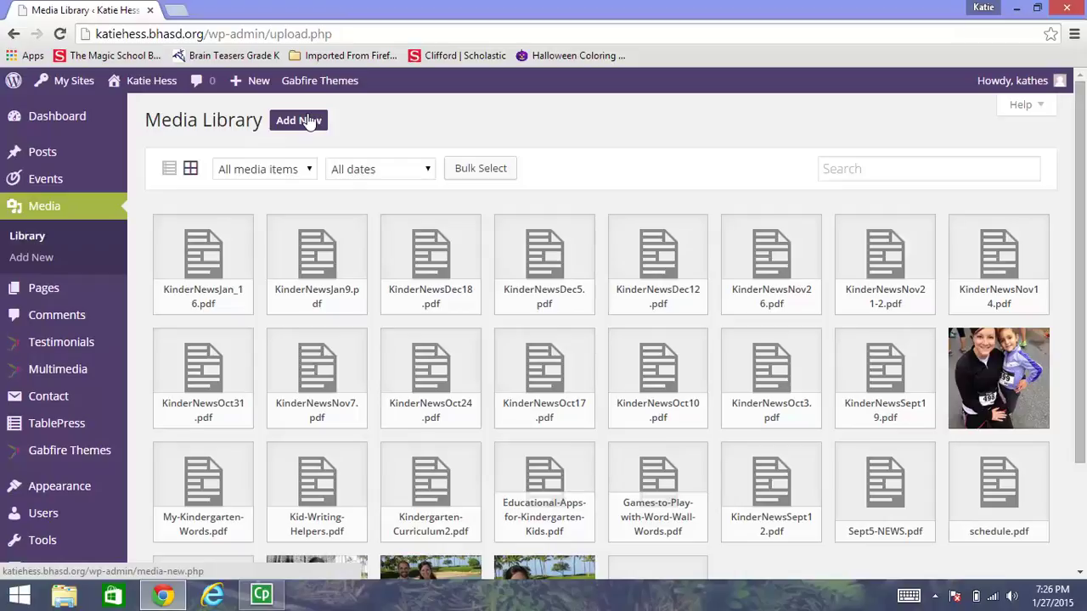
- Upload KinderNewsJan9 from the Desktop, found by searching 'kindernews', to the Media Library
left_click(298, 120)
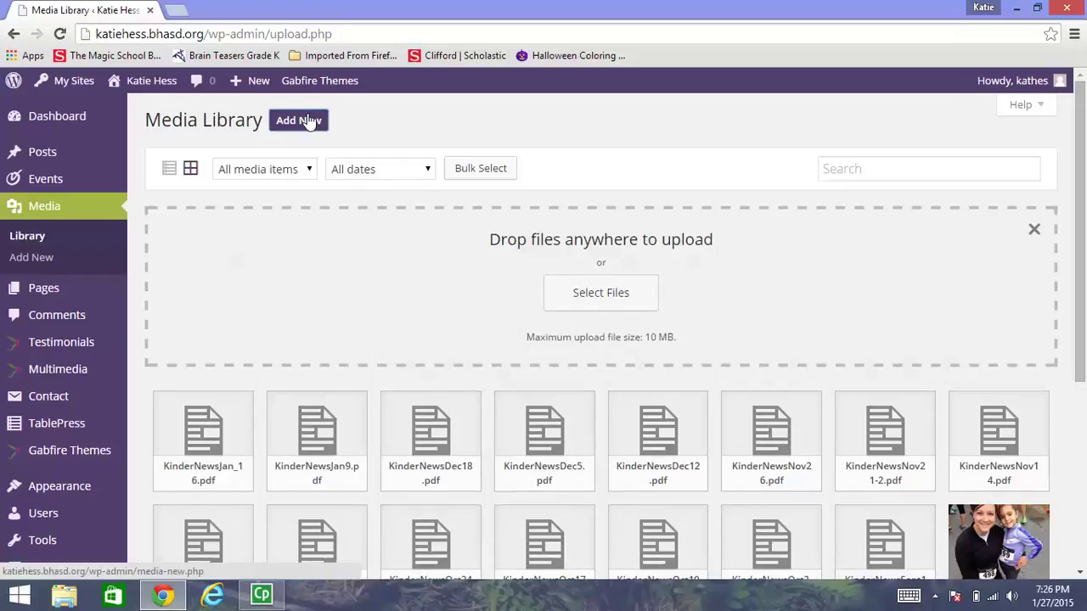
left_click(615, 292)
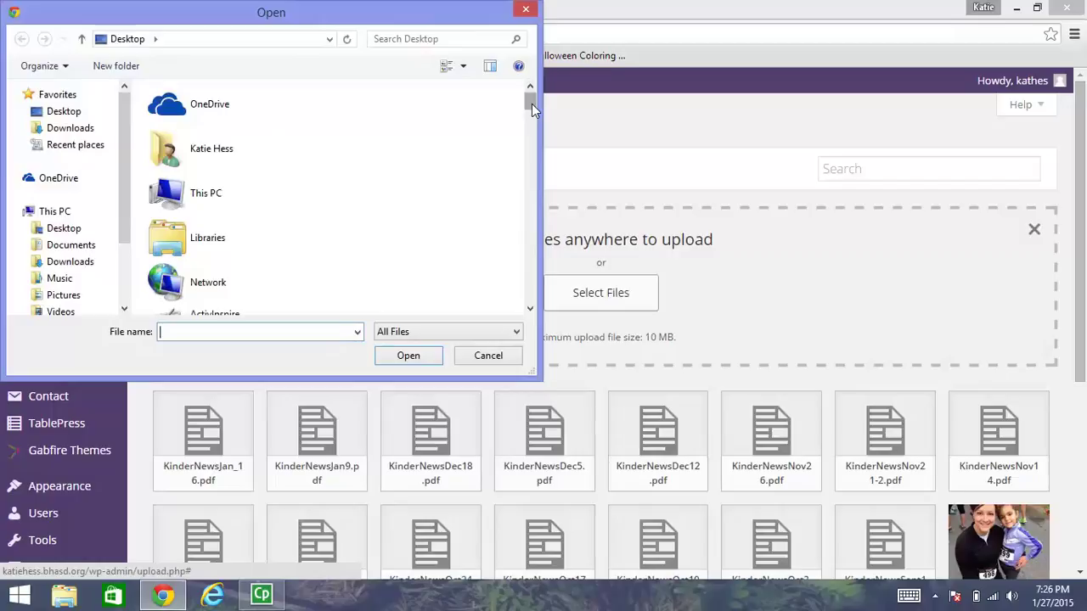
left_click_drag(532, 104, 539, 197)
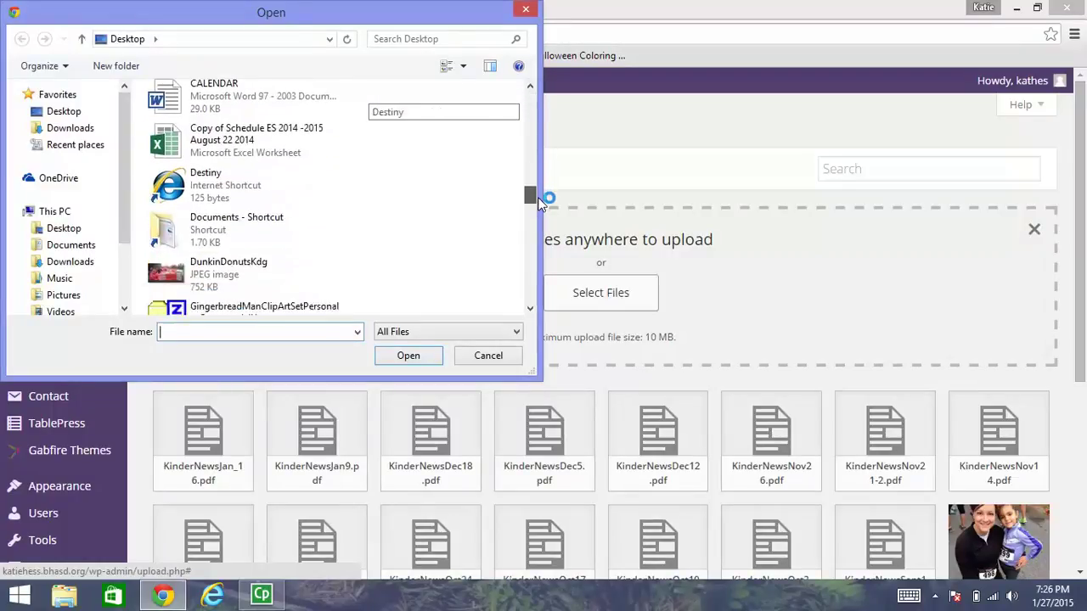
left_click(427, 40)
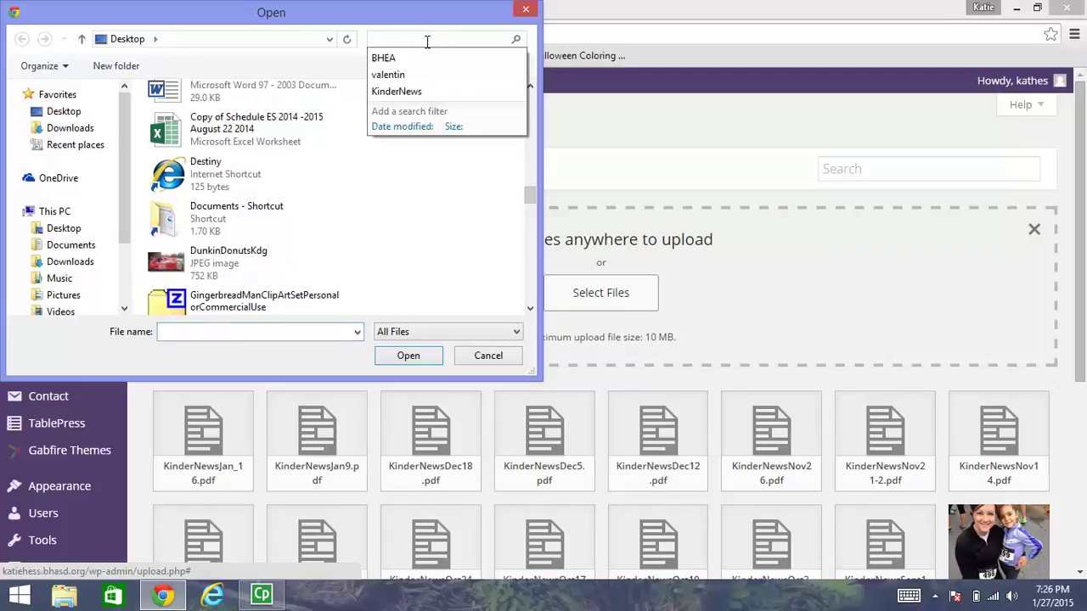
type("kinder")
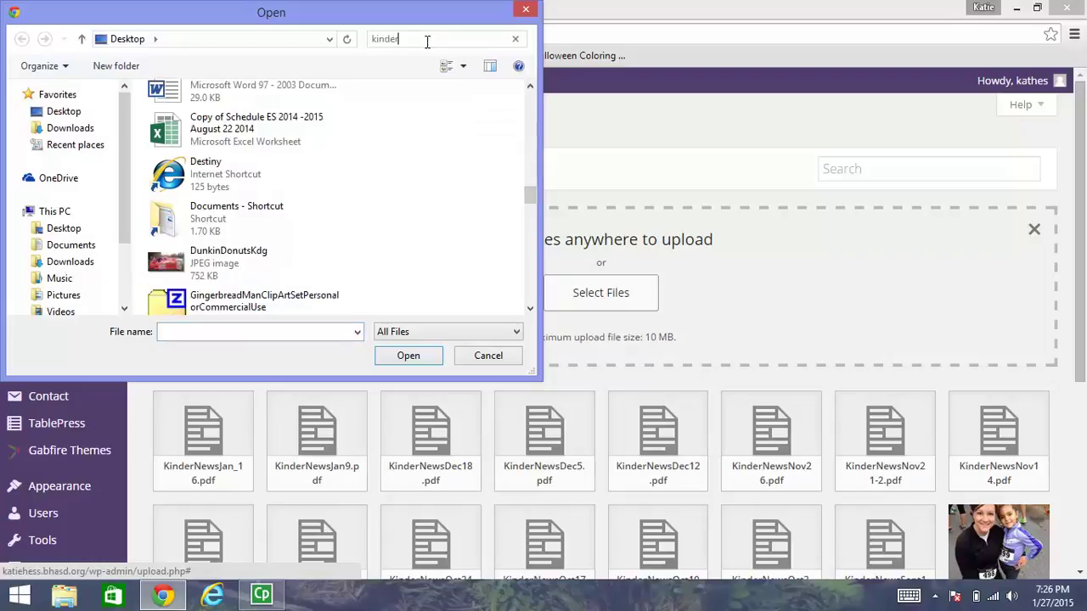
type("news")
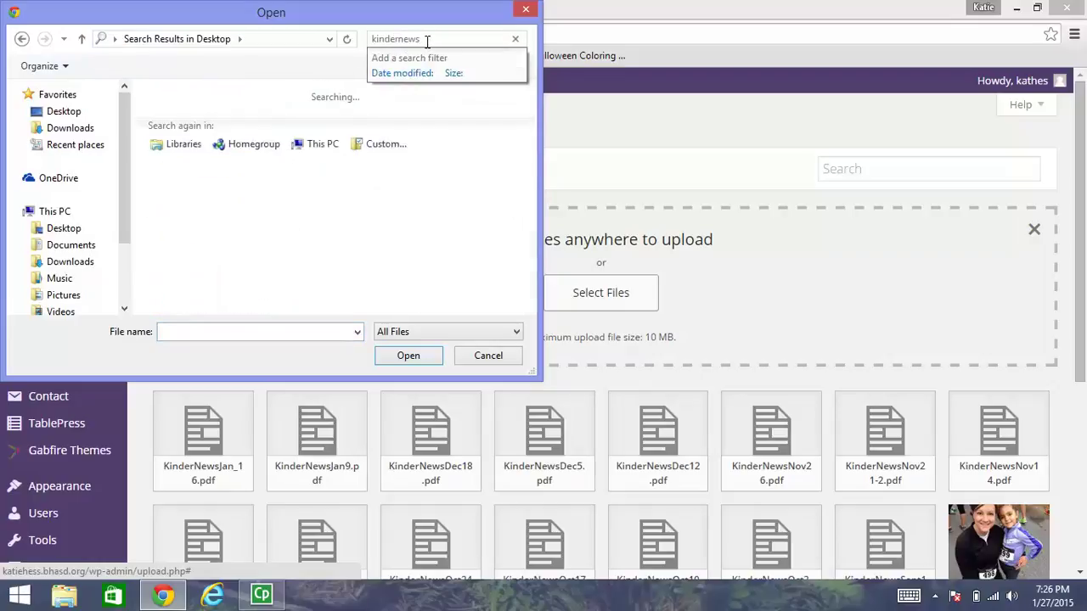
left_click(285, 100)
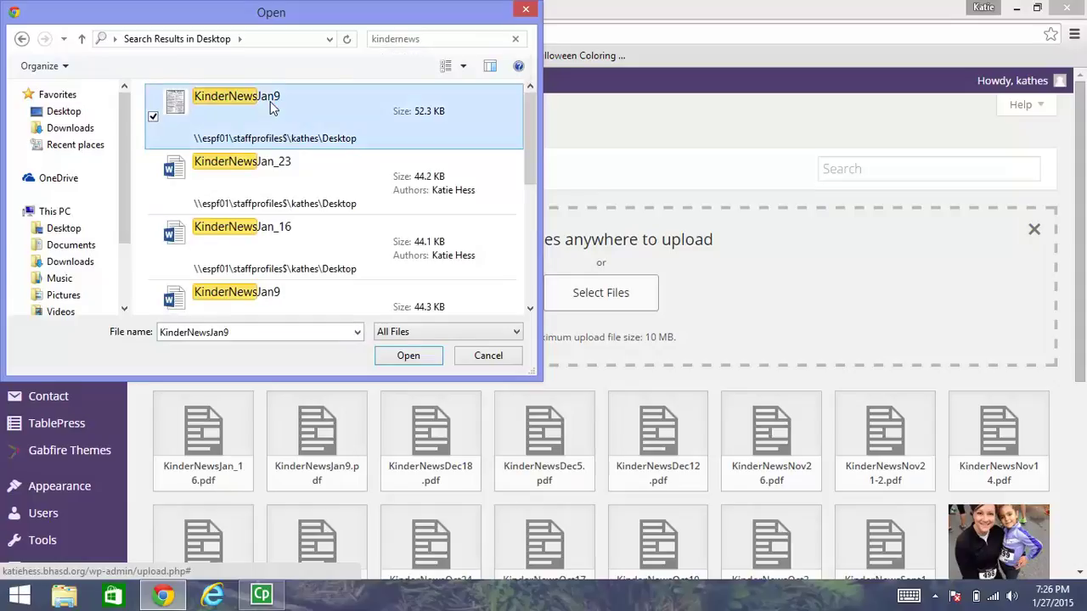
left_click(417, 355)
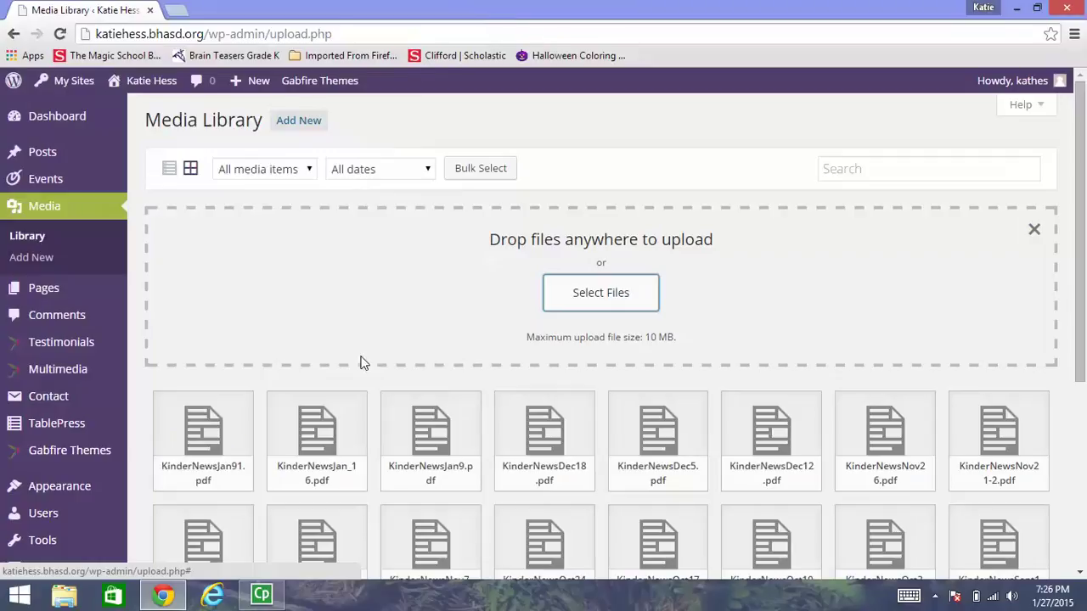
- Copy the file URL of KinderNewsJan91.pdf from its Attachment Details
left_click(215, 450)
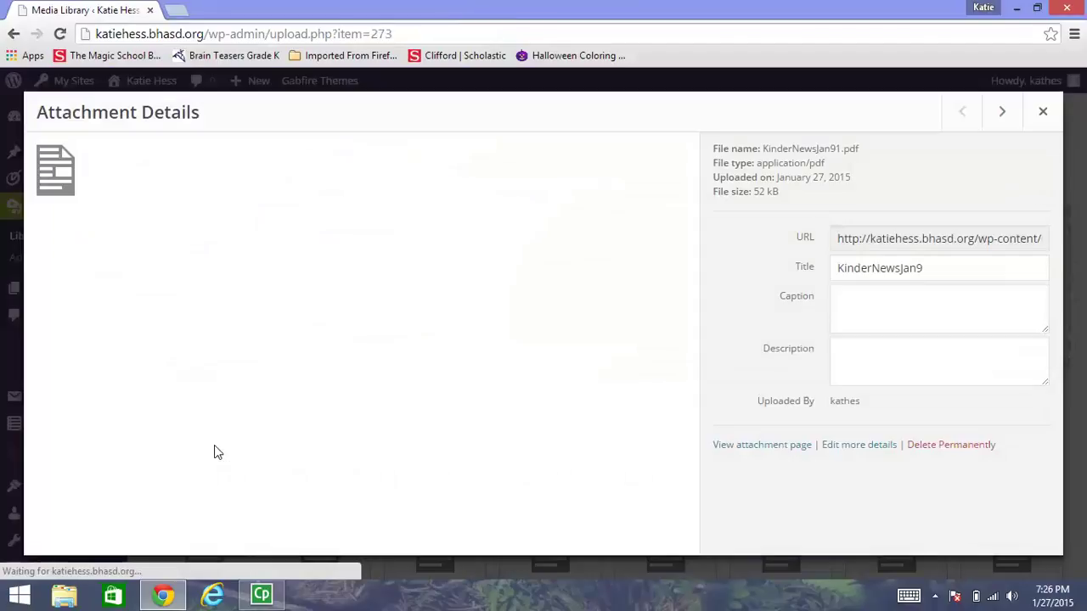
left_click(897, 241)
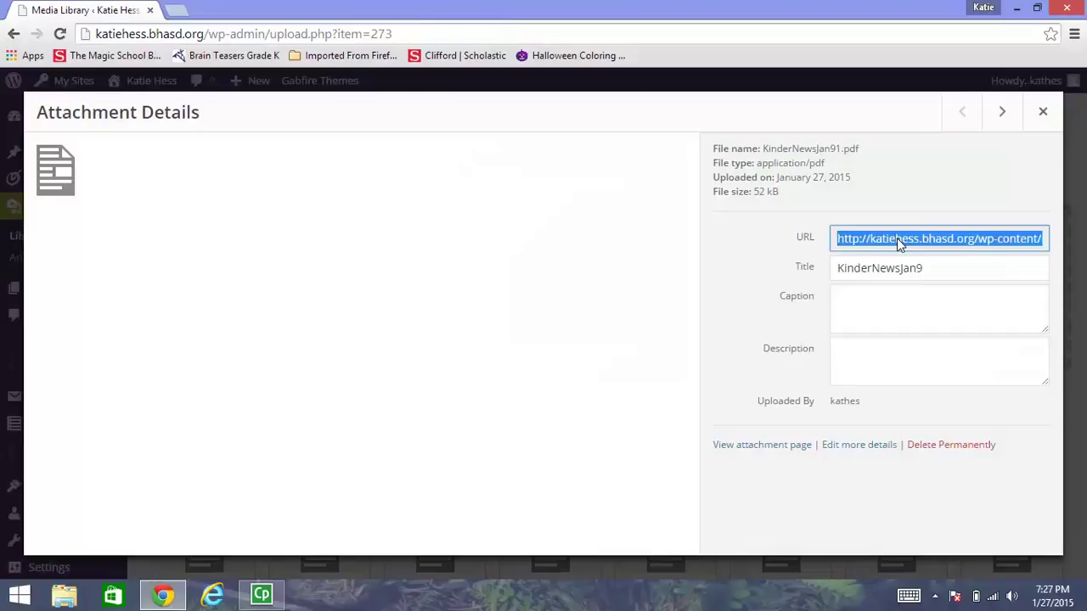
right_click(898, 242)
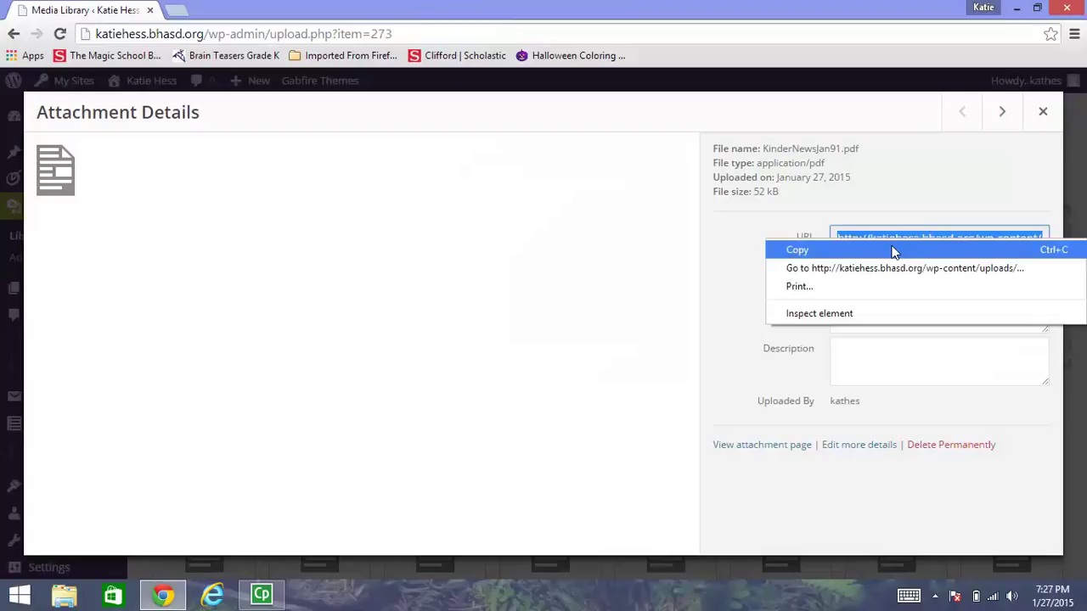
left_click(893, 252)
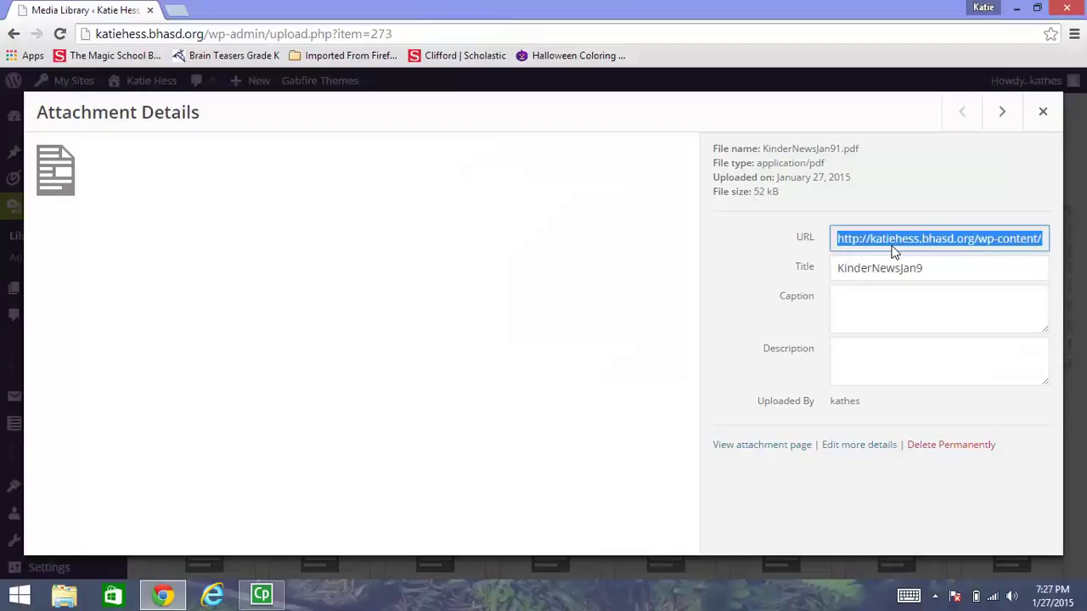
- Close the attachment details and go to the All Pages list
left_click(1045, 111)
mouse_move(299, 90)
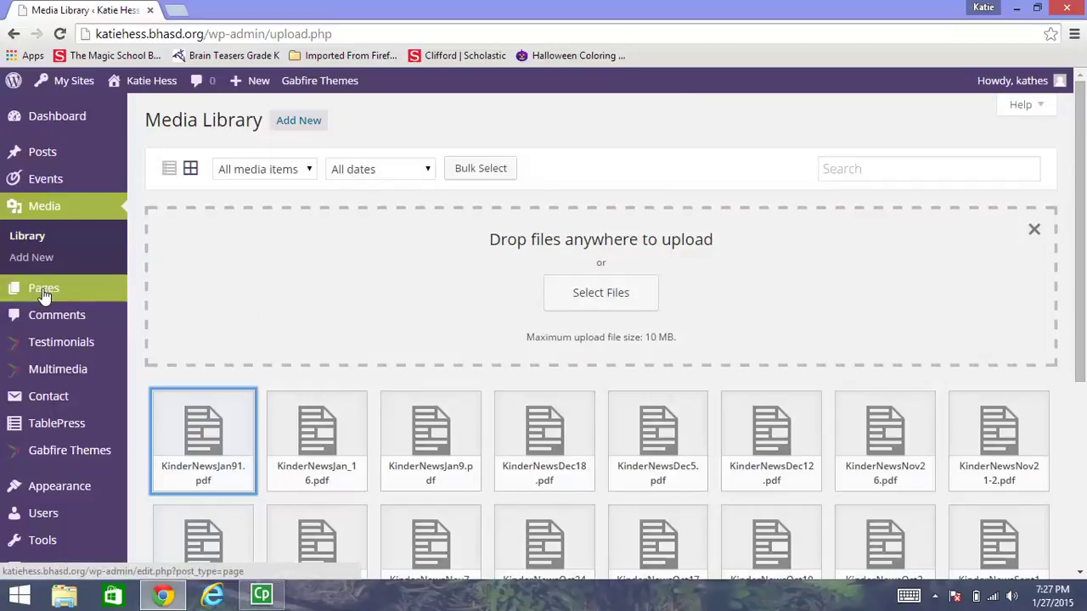
mouse_move(43, 293)
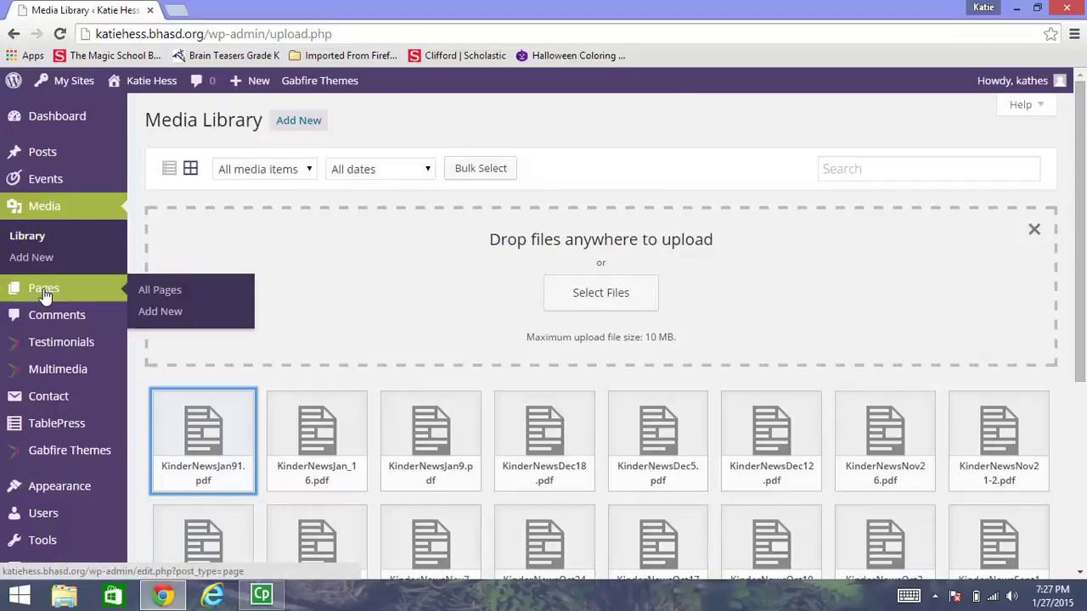
left_click(154, 293)
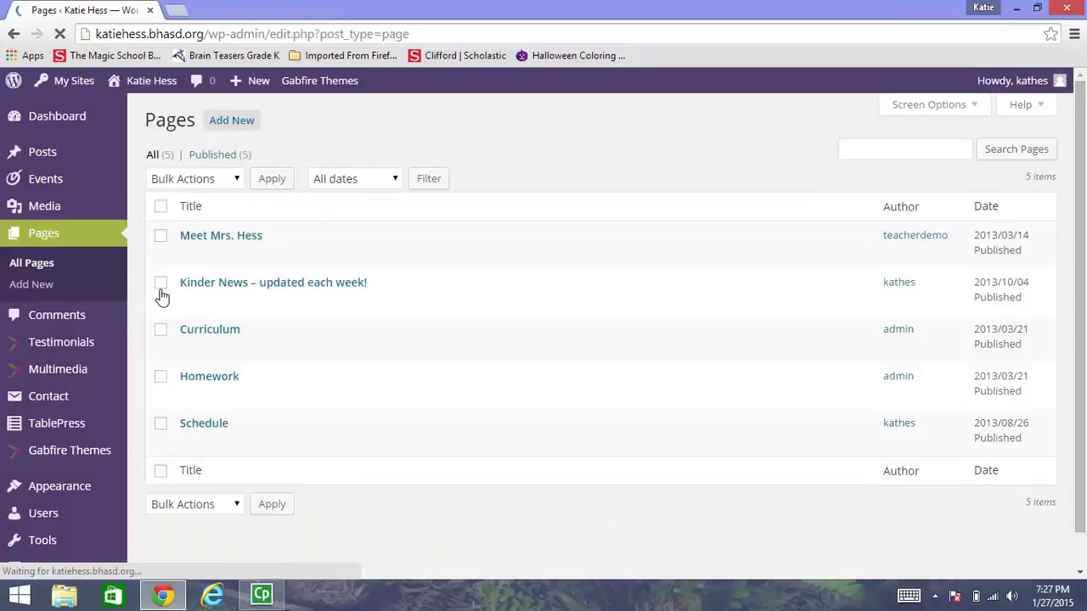
mouse_move(202, 292)
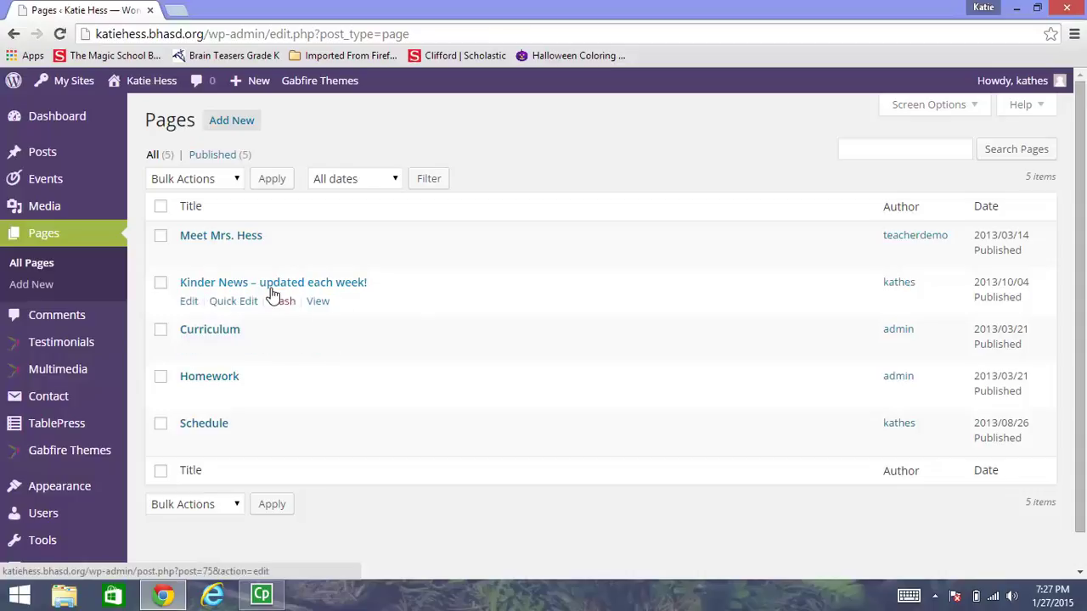
- Edit Kinder News and type 'January 9 Newsletter' on a new line above 'January 16 Newsletter'
left_click(189, 304)
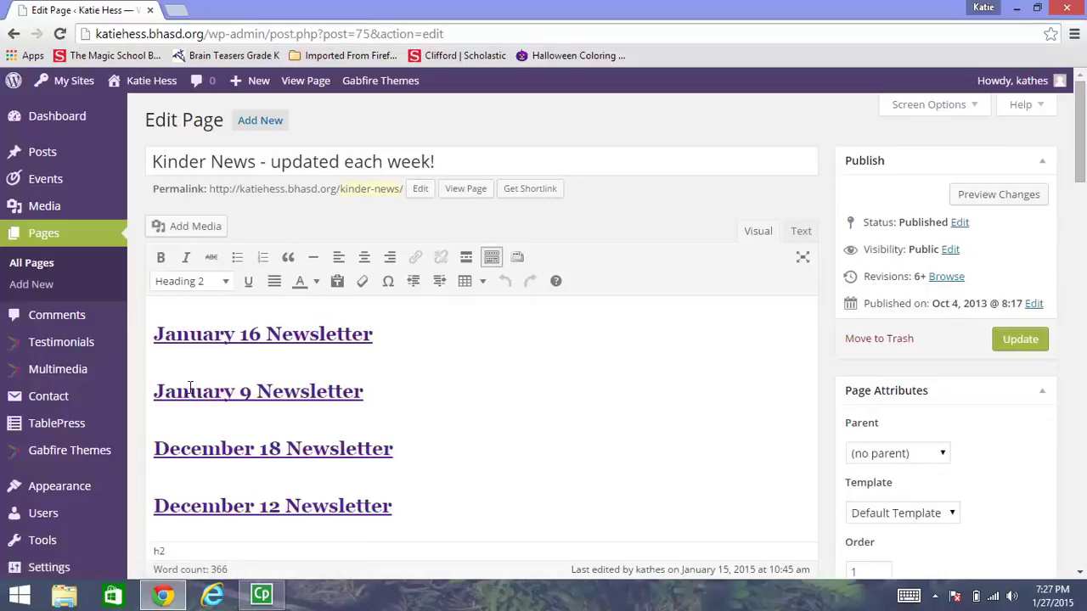
left_click(155, 337)
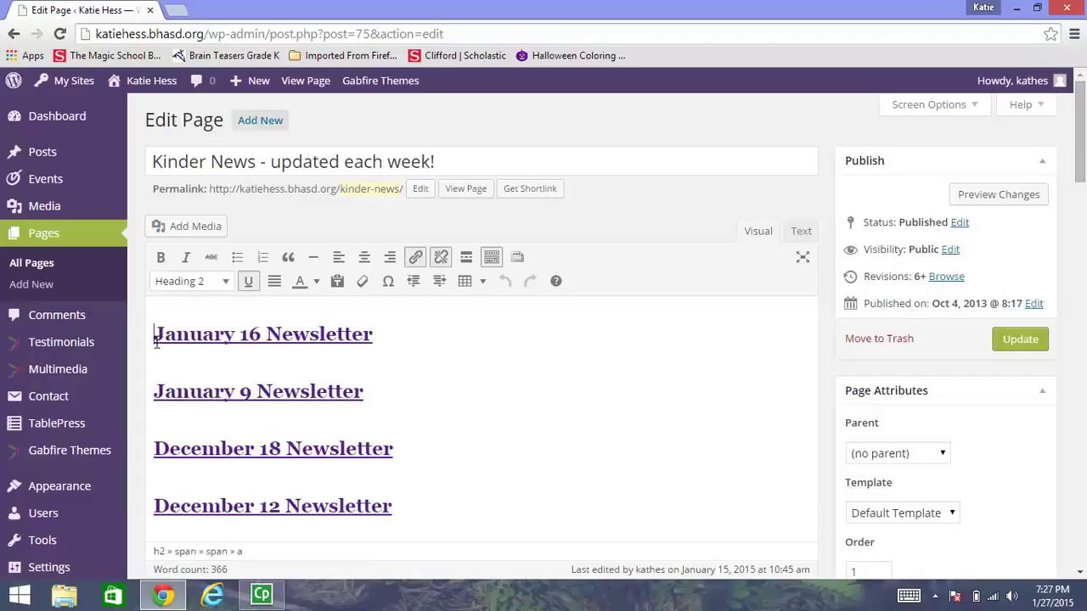
key("Return")
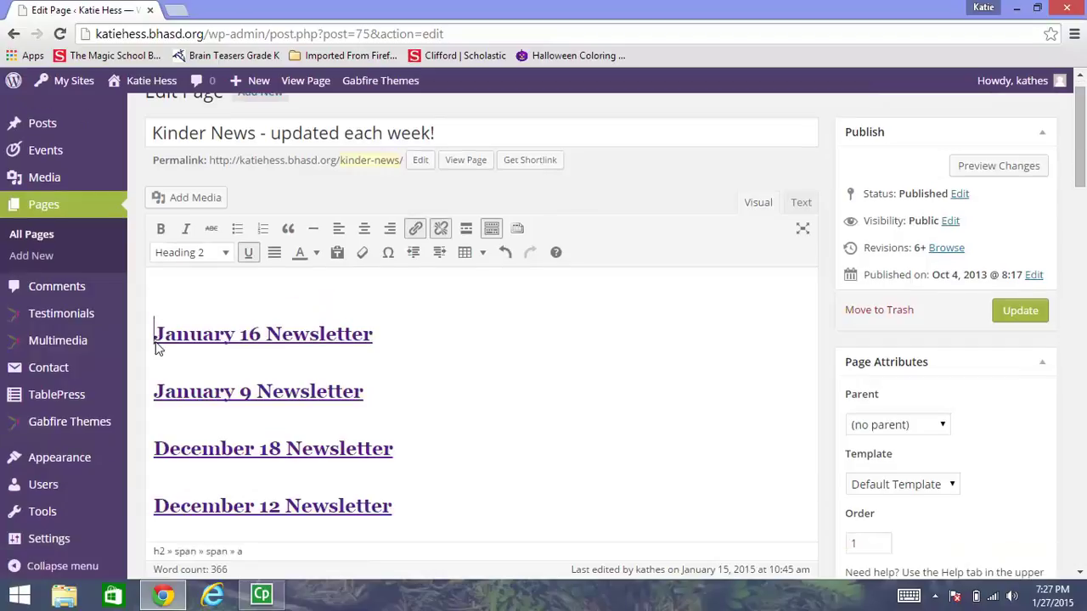
key("Up")
key("Return")
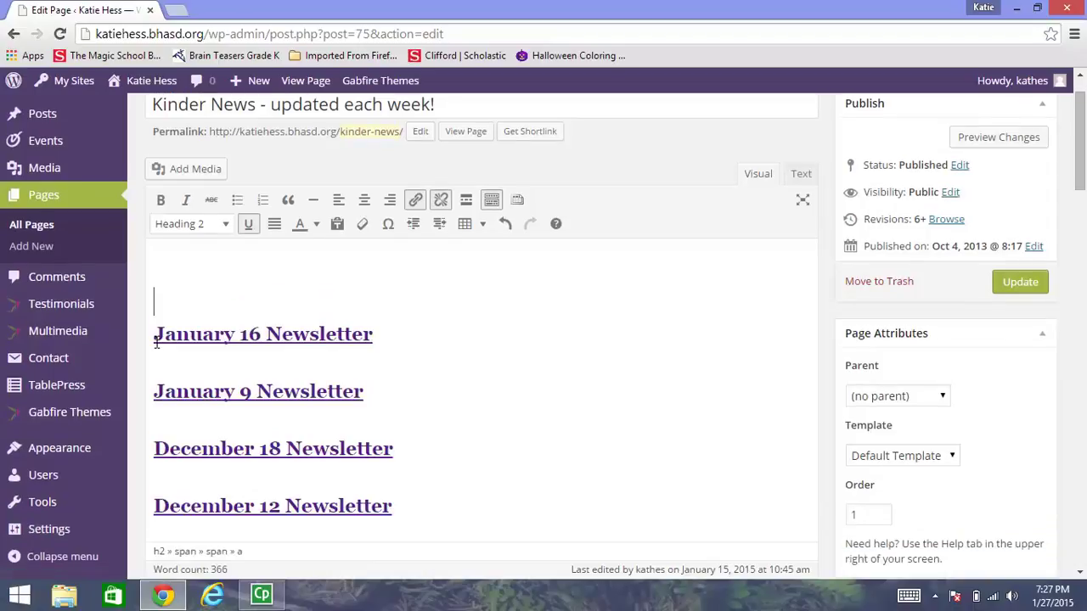
key("Up")
type("January9")
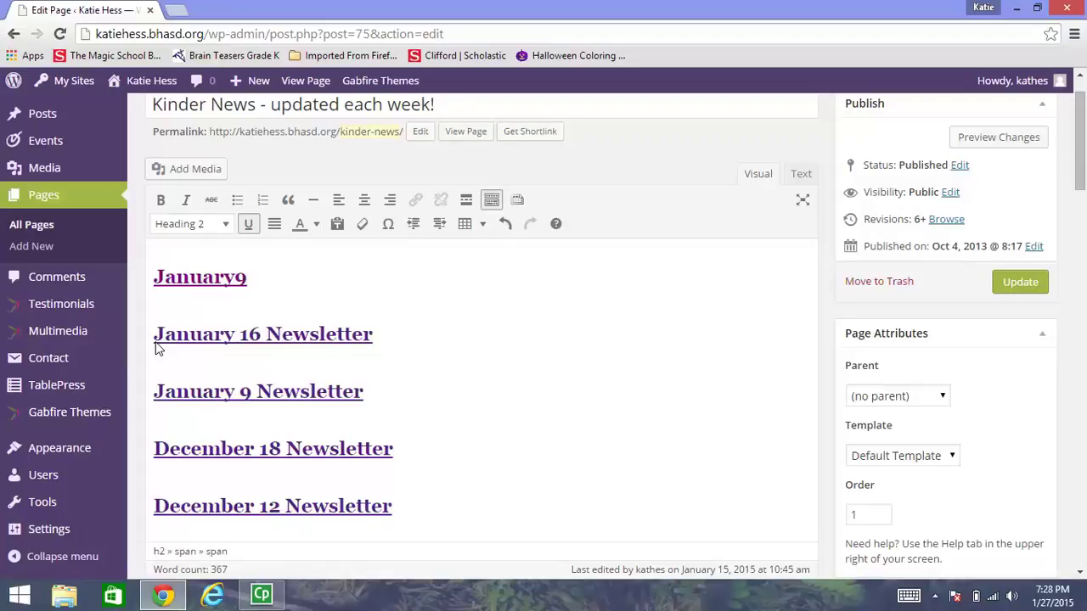
key("BackSpace")
type("9")
key("BackSpace")
type("9 Newsletter")
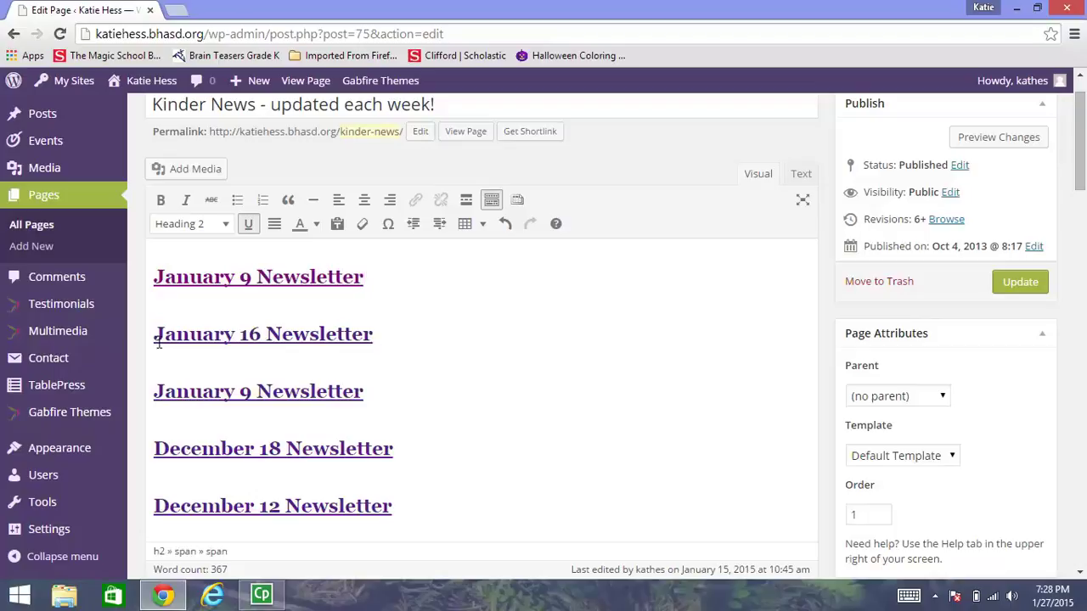
- Link the 'January 9 Newsletter' heading to the pasted KinderNewsJan91.pdf URL
left_click_drag(153, 283, 364, 283)
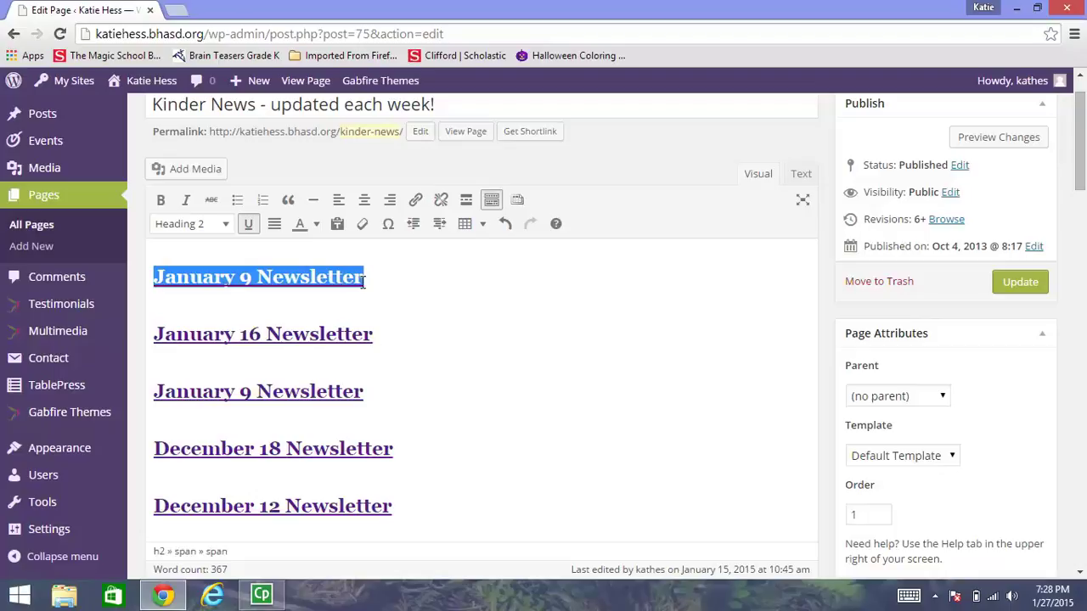
left_click(415, 201)
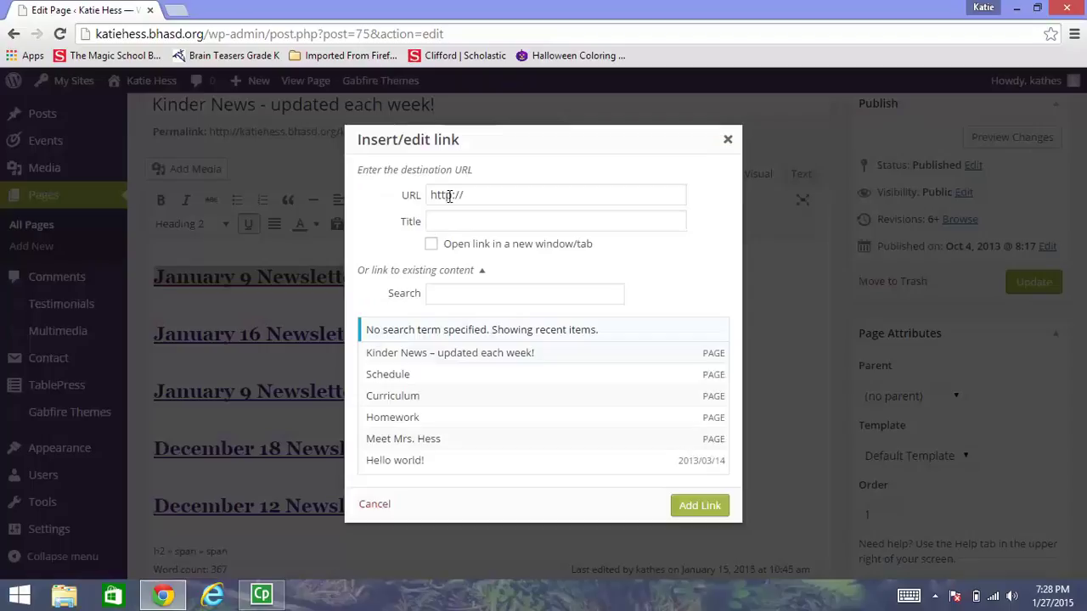
triple_click(449, 196)
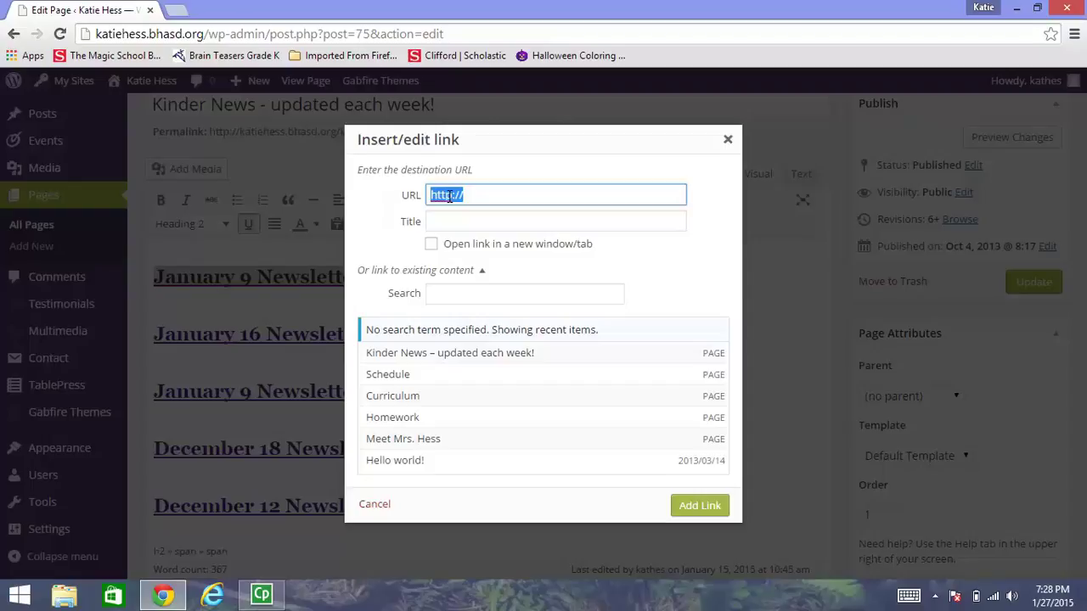
right_click(450, 197)
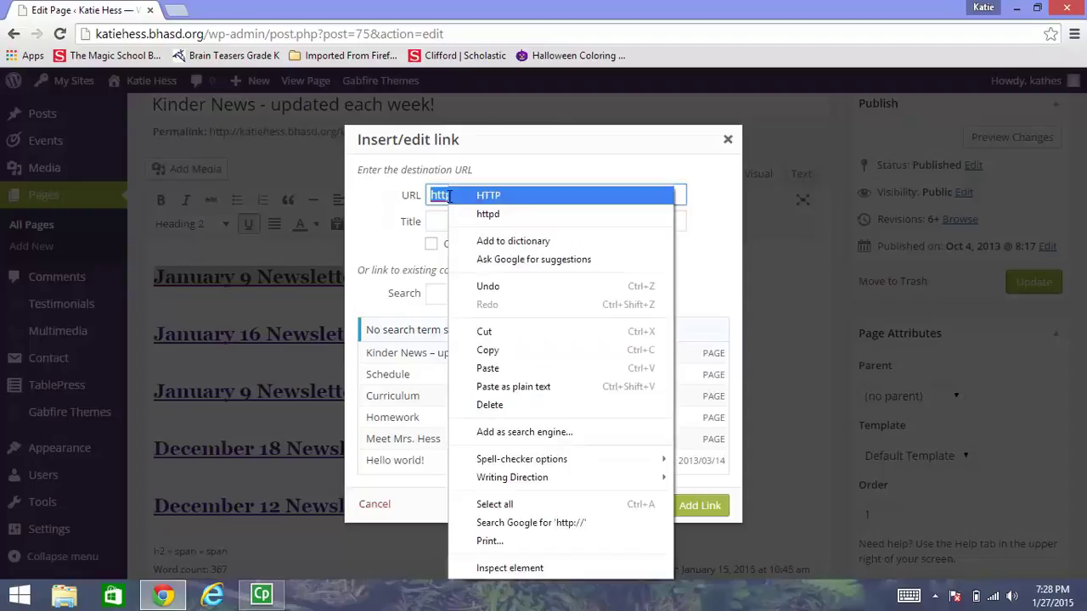
left_click(527, 374)
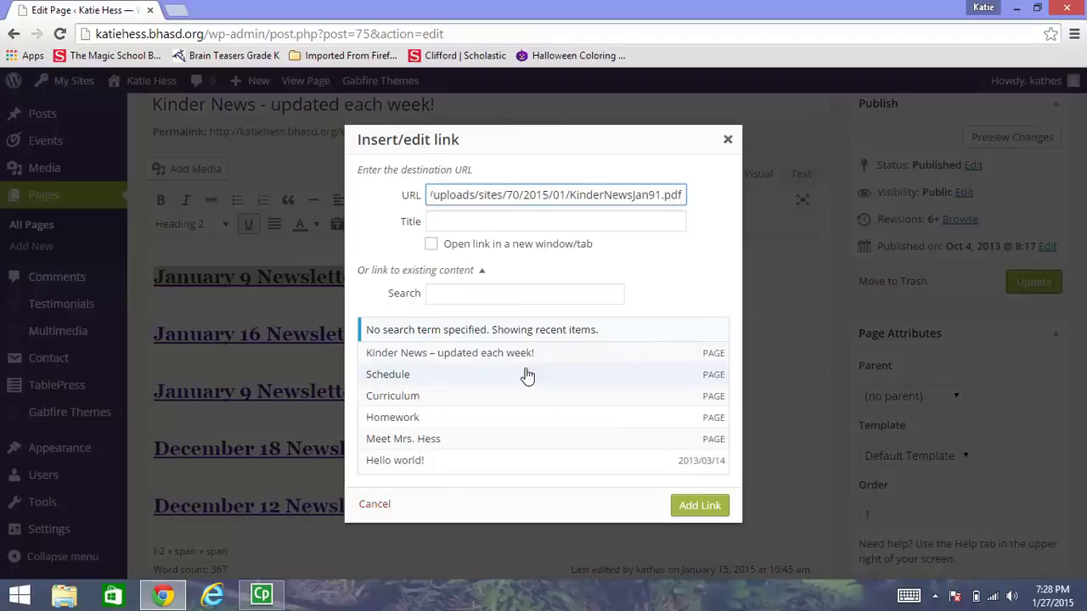
left_click(682, 506)
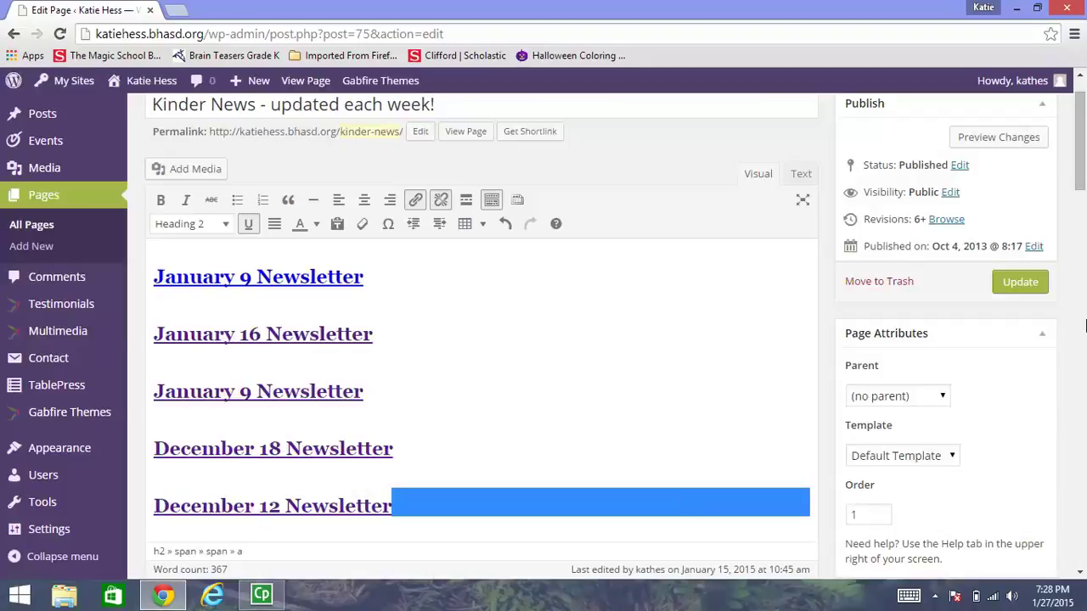
- Update the Kinder News page and go to the live page
left_click(1023, 283)
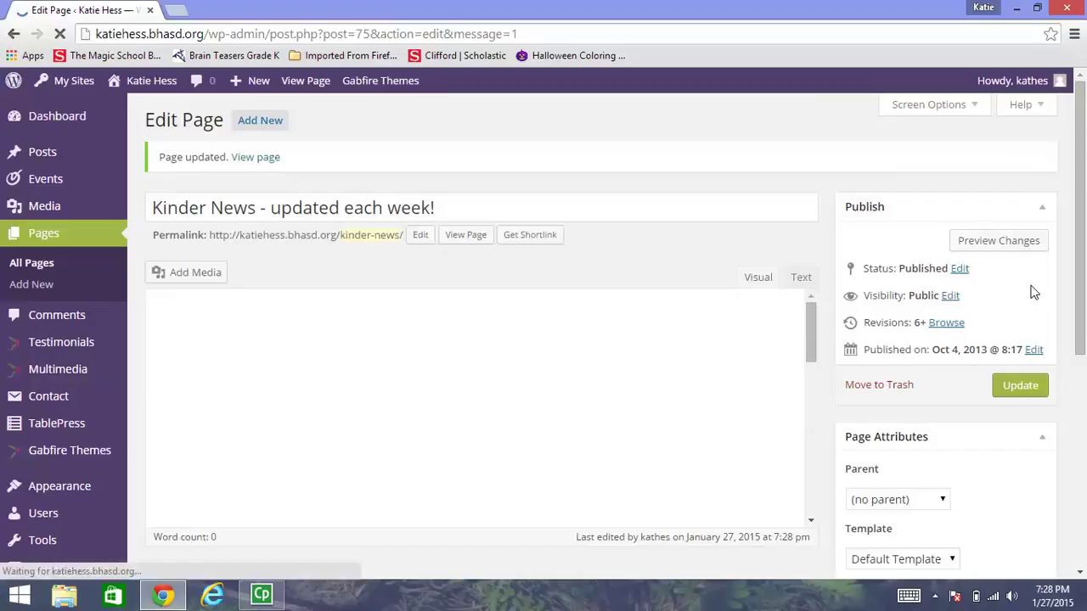
left_click(467, 240)
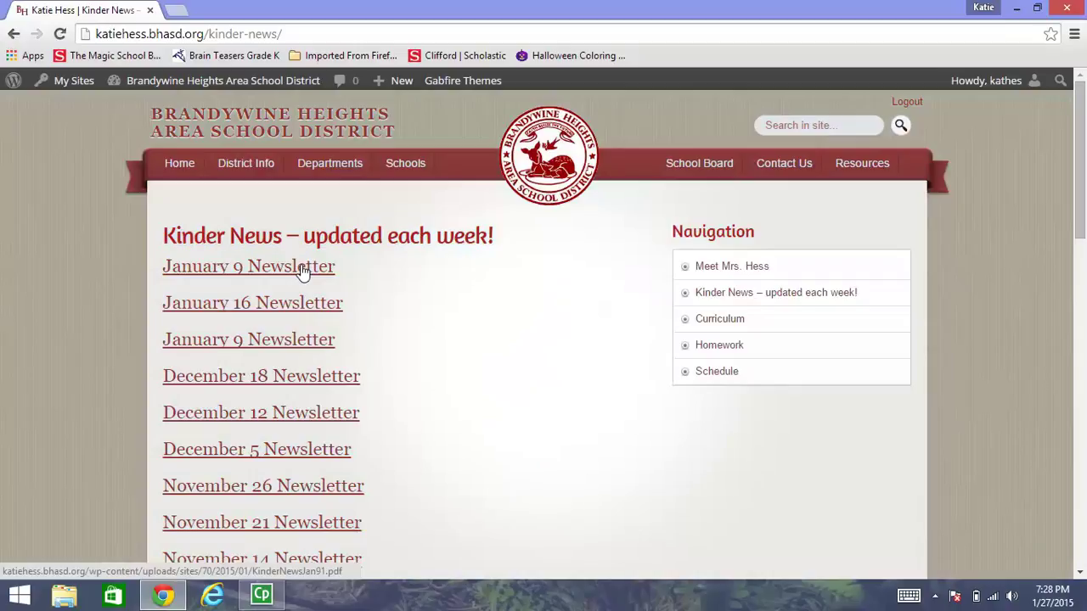
- Open the KinderNewsJan91.pdf newsletter from the 'January 9 Newsletter' link
left_click(303, 269)
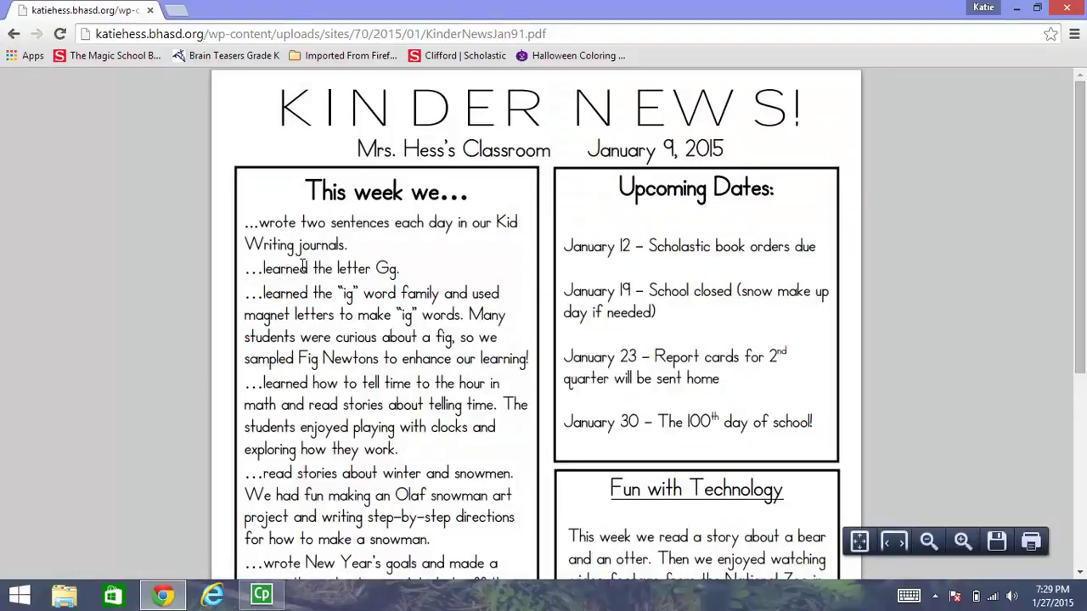